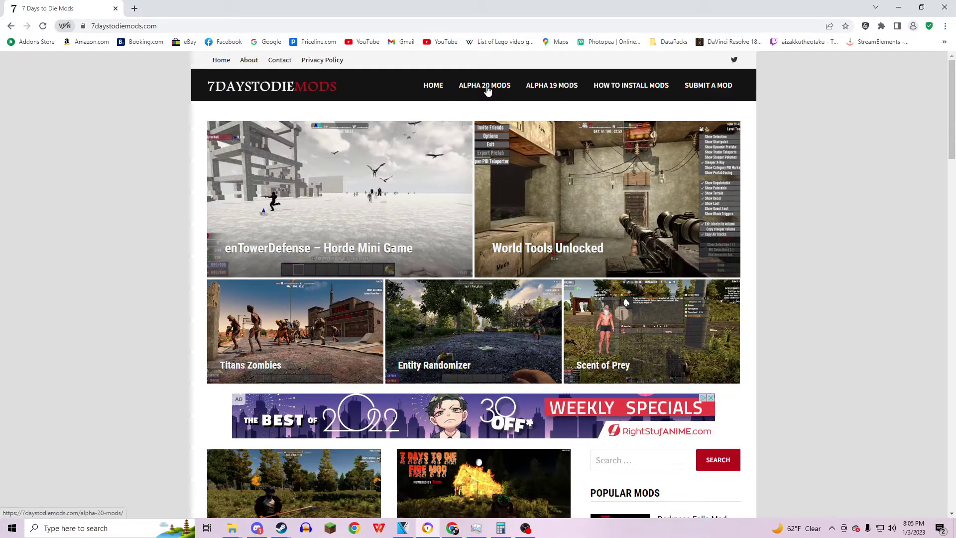
- Open the Oakraven Forest Modpack article from the Alpha 20 mods list
{"action": "left_click", "coordinate": [487, 90]}
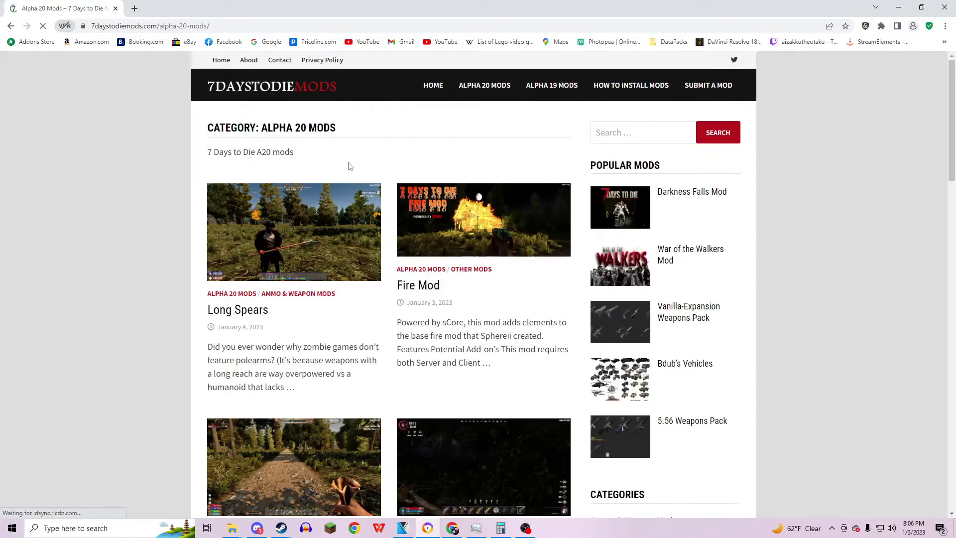
{"action": "scroll", "coordinate": [349, 164], "scroll_direction": "down", "scroll_amount": 6}
{"action": "scroll", "coordinate": [329, 204], "scroll_direction": "down", "scroll_amount": 3}
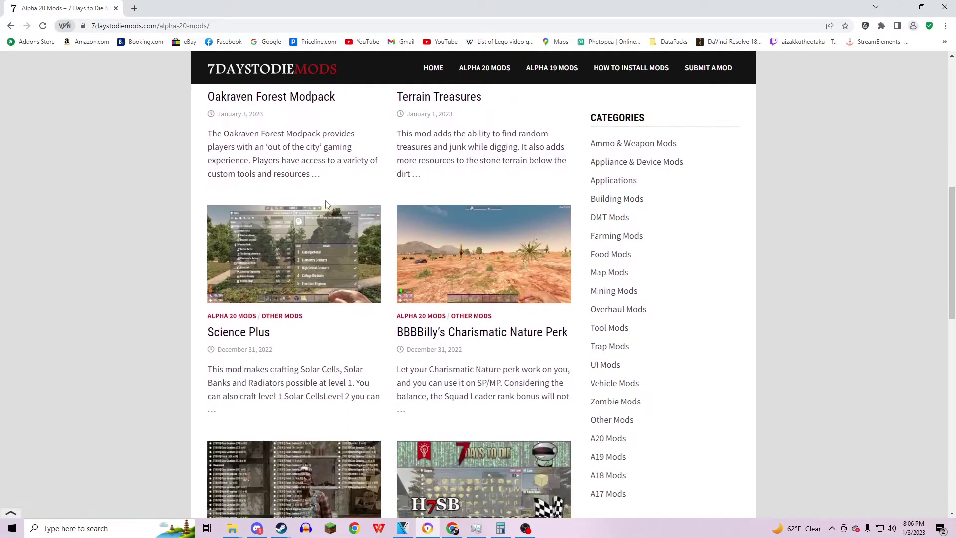
{"action": "left_click", "coordinate": [270, 96]}
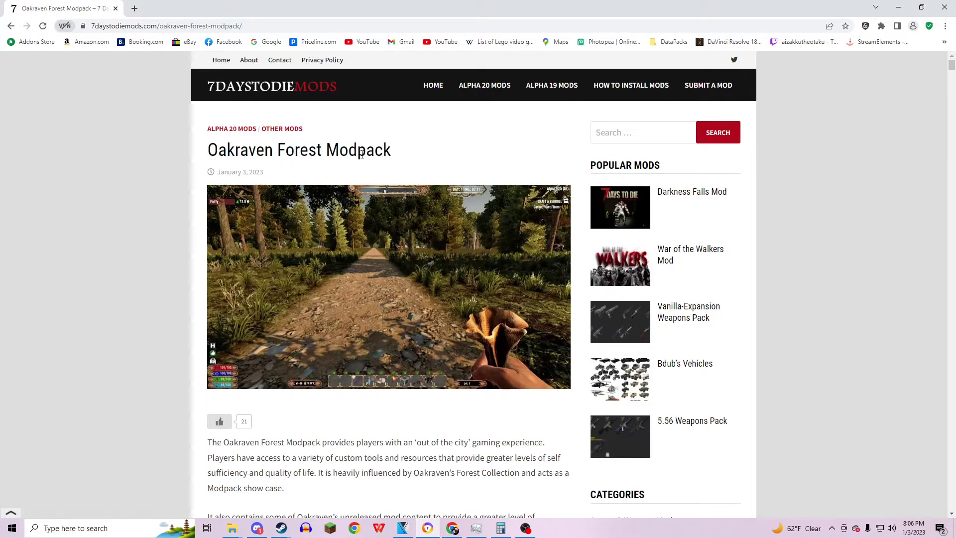
- Scroll down through the Oakraven Forest Modpack article toward its download section
{"action": "scroll", "coordinate": [252, 225], "scroll_direction": "down", "scroll_amount": 5}
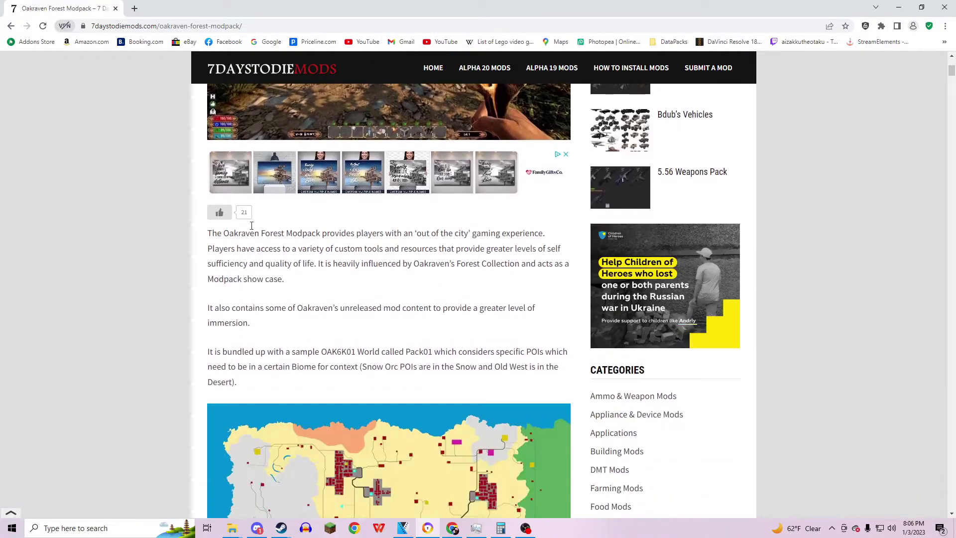
{"action": "scroll", "coordinate": [393, 306], "scroll_direction": "down", "scroll_amount": 20}
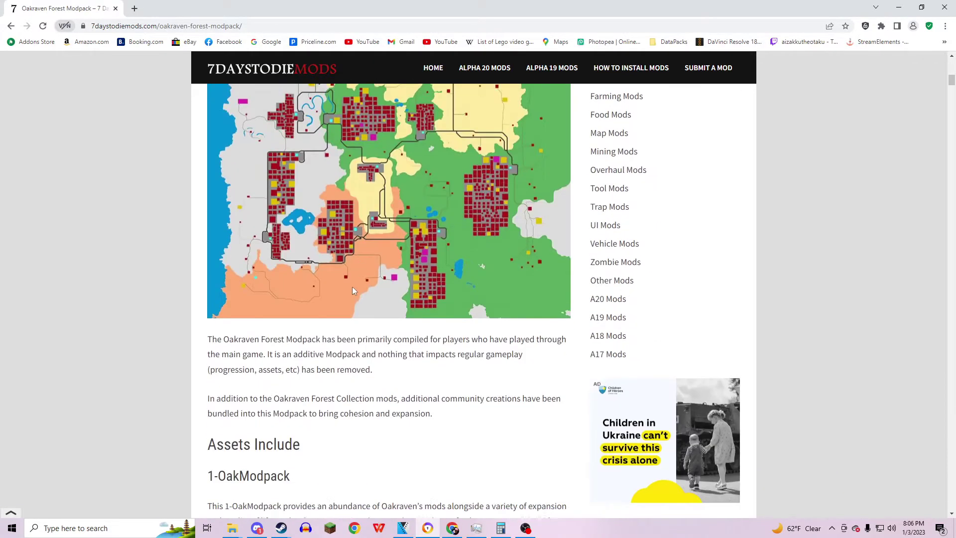
{"action": "scroll", "coordinate": [350, 305], "scroll_direction": "down", "scroll_amount": 20}
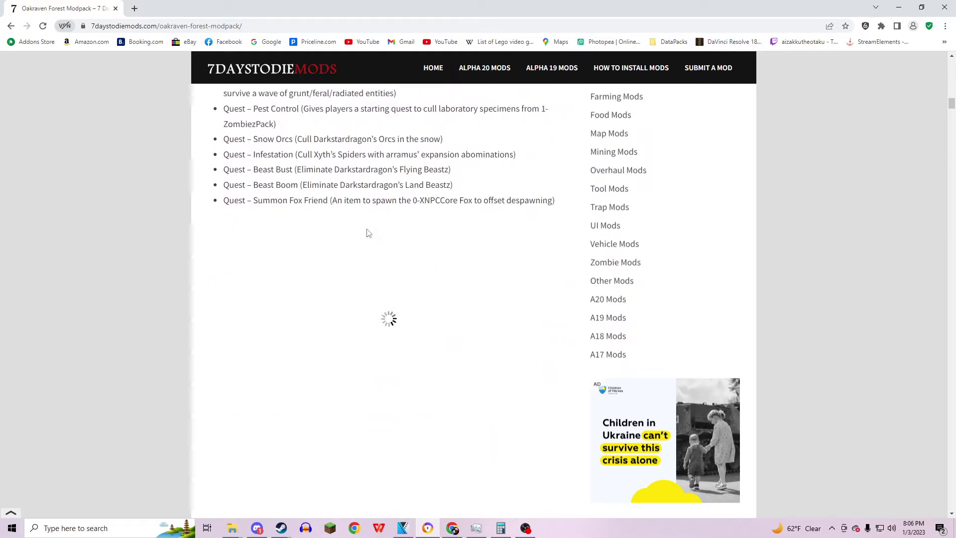
{"action": "scroll", "coordinate": [359, 179], "scroll_direction": "down", "scroll_amount": 20}
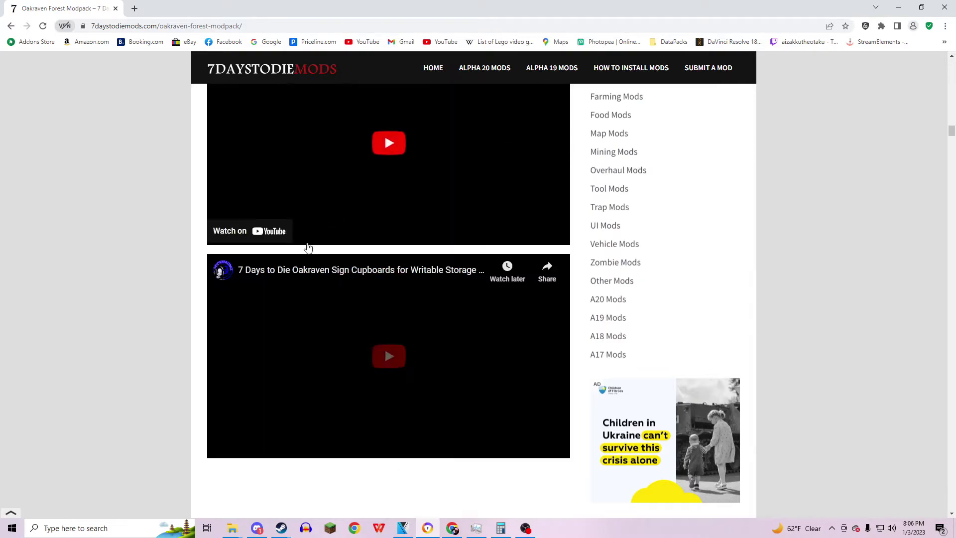
{"action": "scroll", "coordinate": [309, 238], "scroll_direction": "down", "scroll_amount": 20}
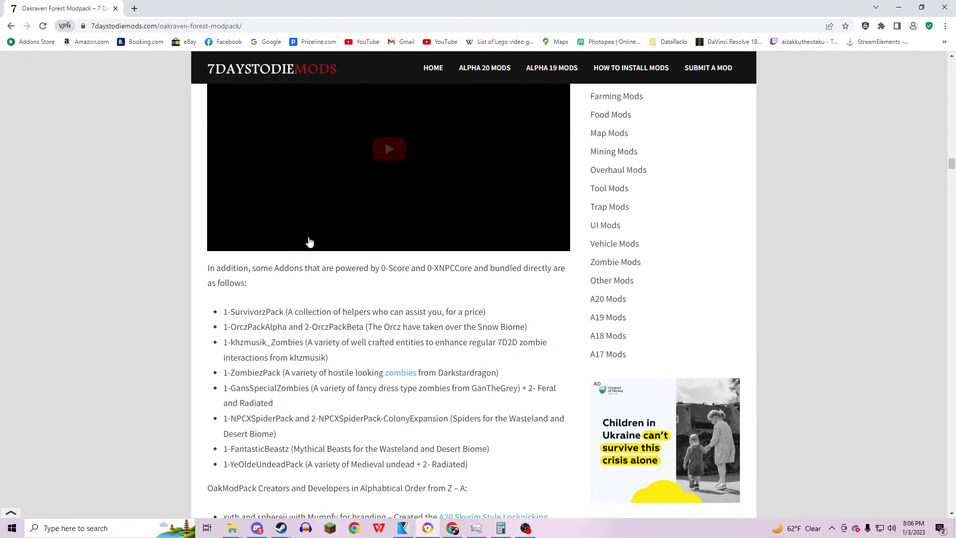
{"action": "scroll", "coordinate": [308, 239], "scroll_direction": "down", "scroll_amount": 20}
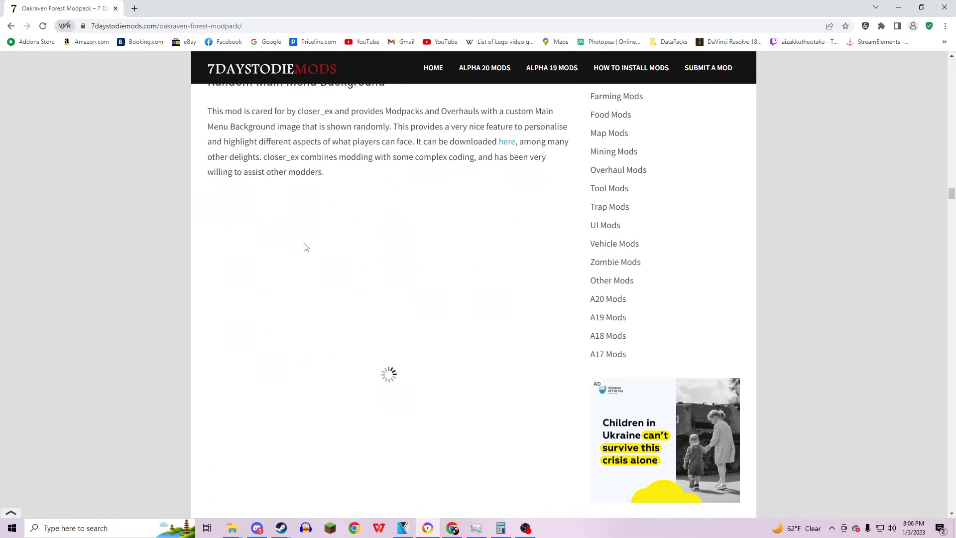
{"action": "scroll", "coordinate": [304, 244], "scroll_direction": "down", "scroll_amount": 20}
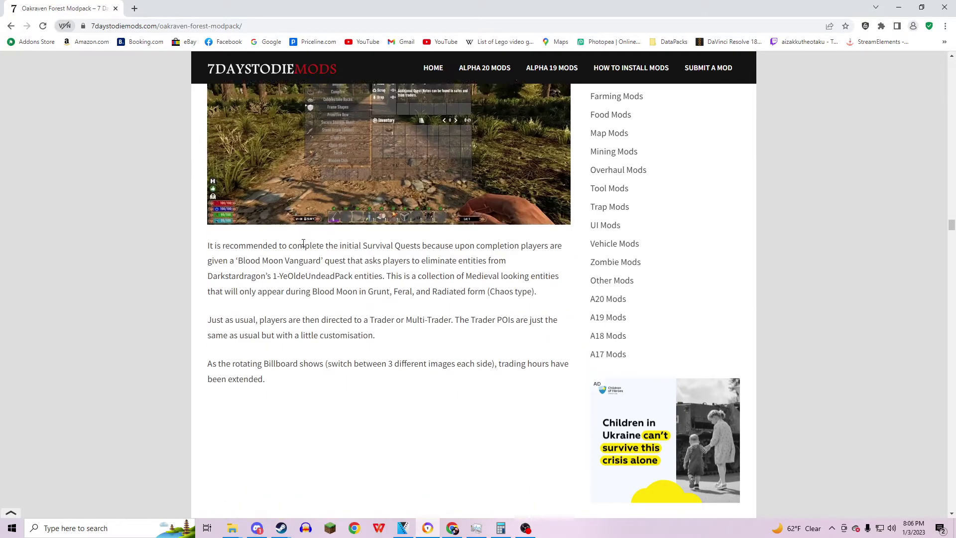
{"action": "scroll", "coordinate": [300, 254], "scroll_direction": "down", "scroll_amount": 20}
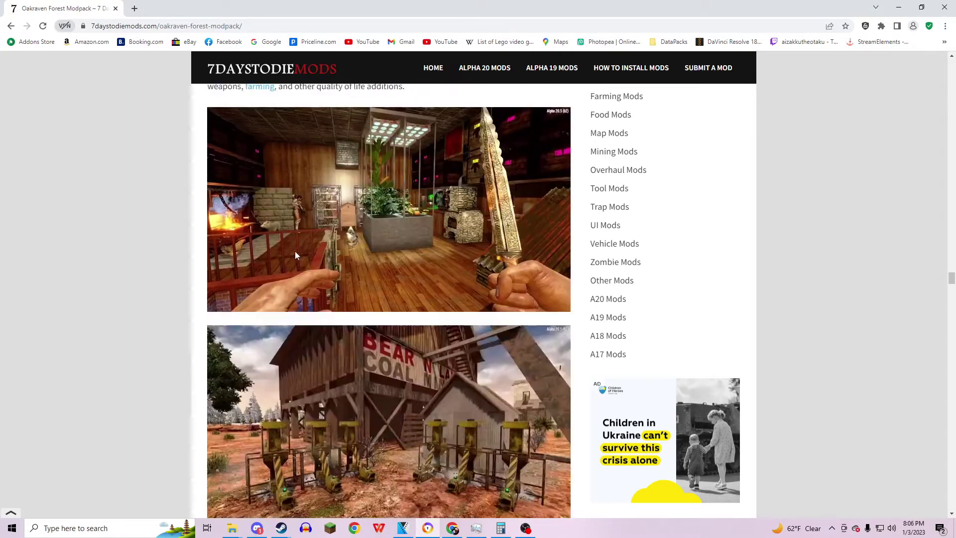
{"action": "scroll", "coordinate": [298, 263], "scroll_direction": "down", "scroll_amount": 20}
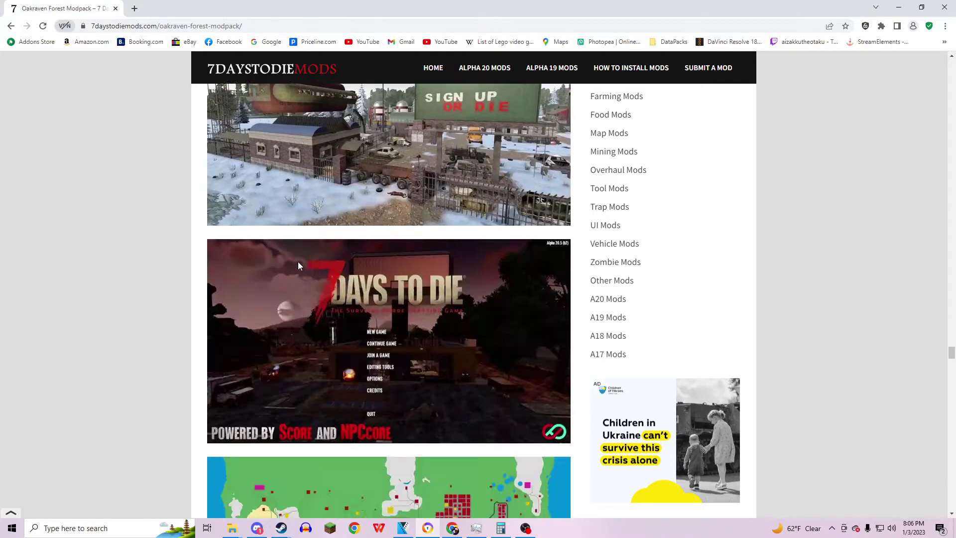
{"action": "scroll", "coordinate": [297, 268], "scroll_direction": "down", "scroll_amount": 15}
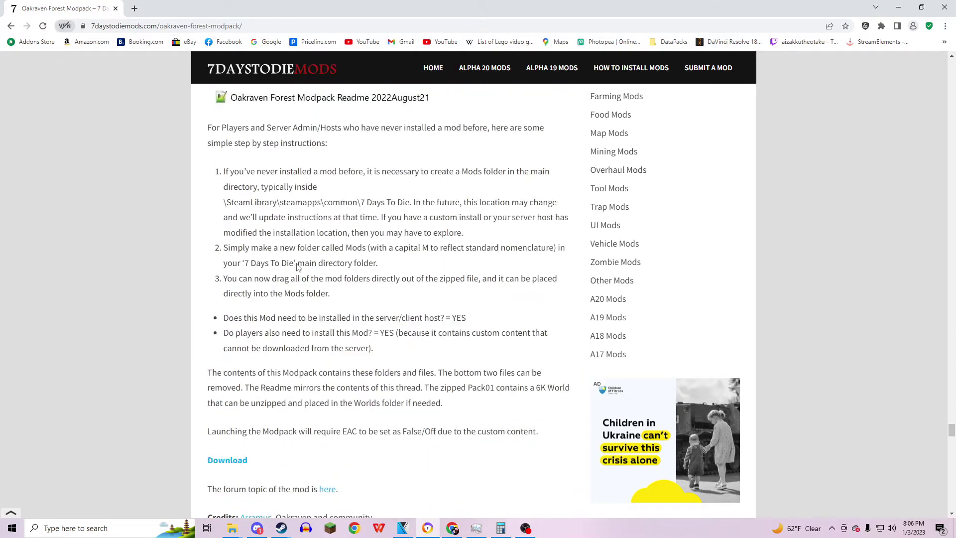
{"action": "scroll", "coordinate": [297, 272], "scroll_direction": "down", "scroll_amount": 7}
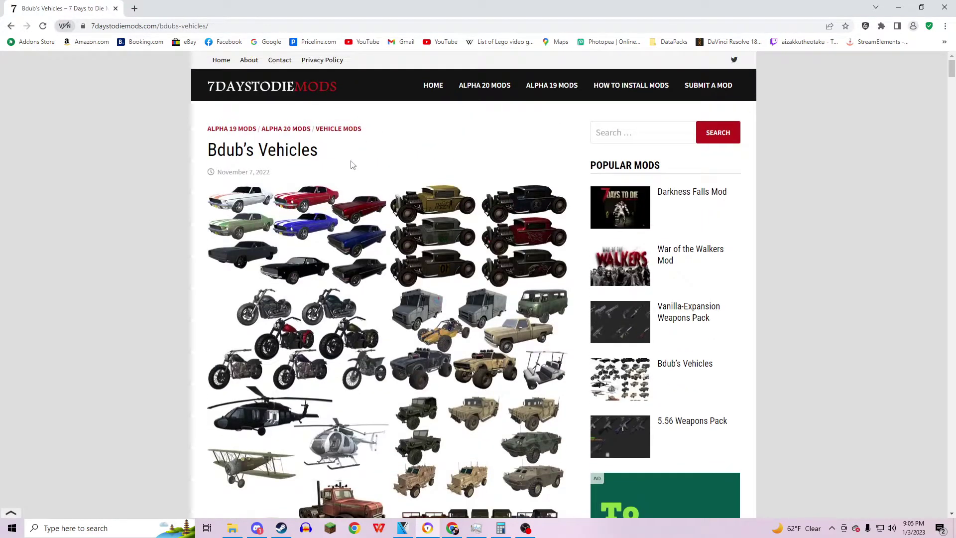
{"action": "scroll", "coordinate": [350, 165], "scroll_direction": "down", "scroll_amount": 3}
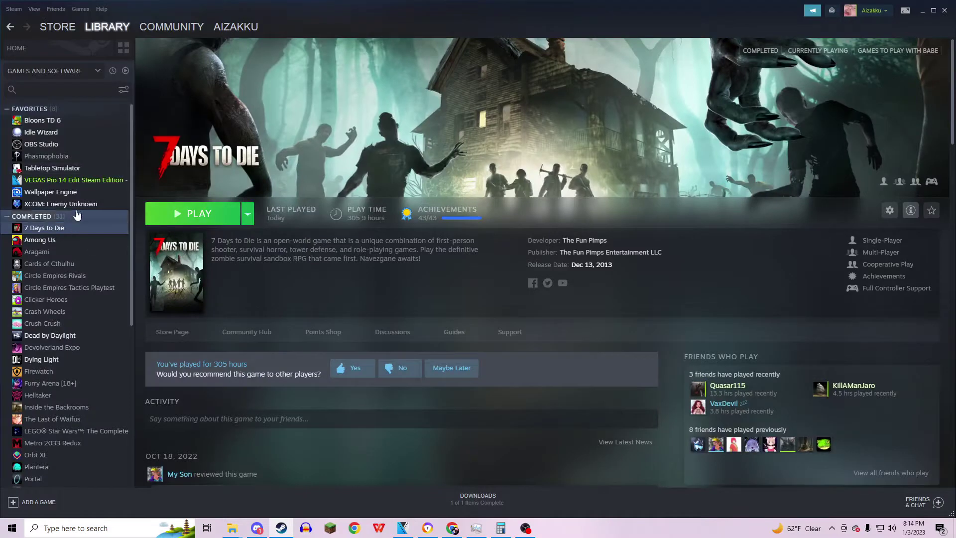
- Open 7 Days to Die's install folder on Elements (D:) from its Properties > Local Files
{"action": "right_click", "coordinate": [58, 228]}
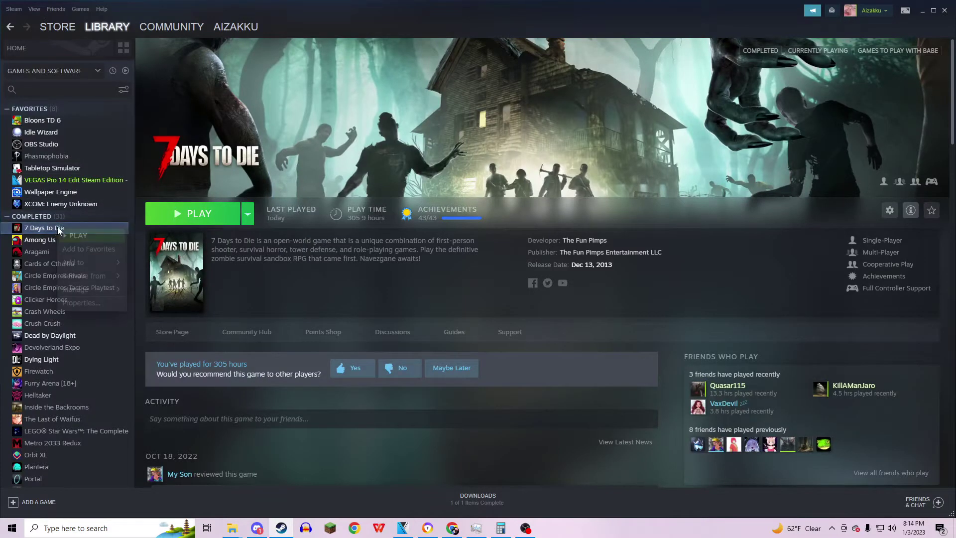
{"action": "left_click", "coordinate": [81, 303]}
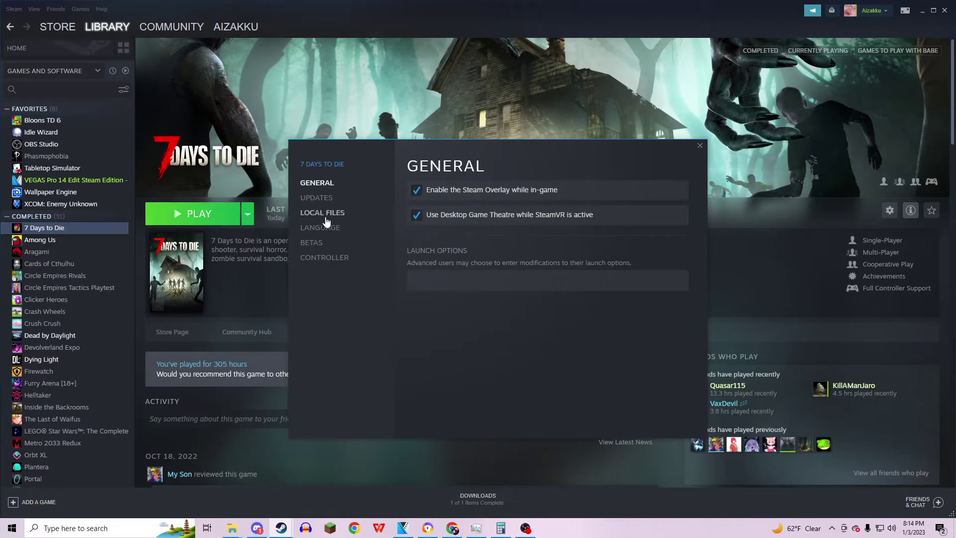
{"action": "left_click", "coordinate": [326, 213]}
{"action": "left_click", "coordinate": [597, 195]}
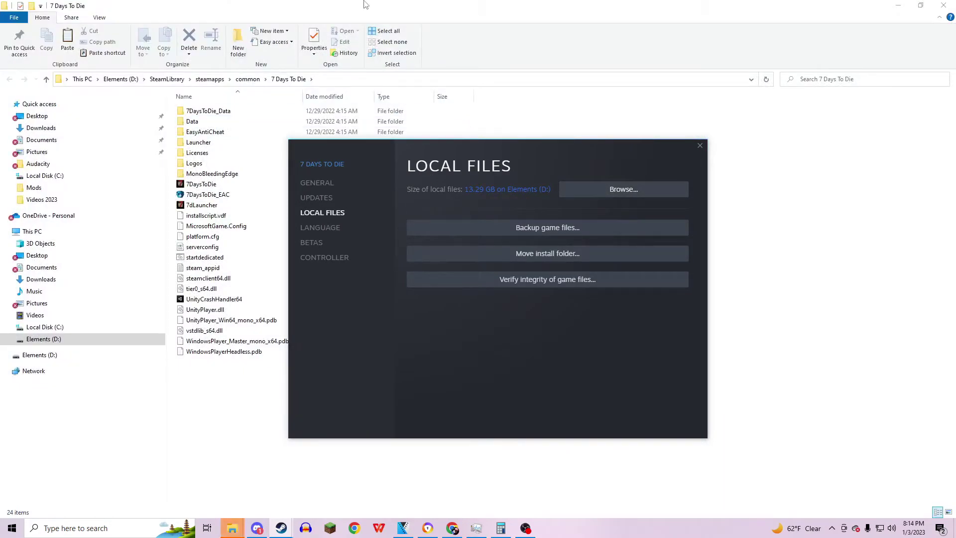
{"action": "left_click", "coordinate": [366, 5]}
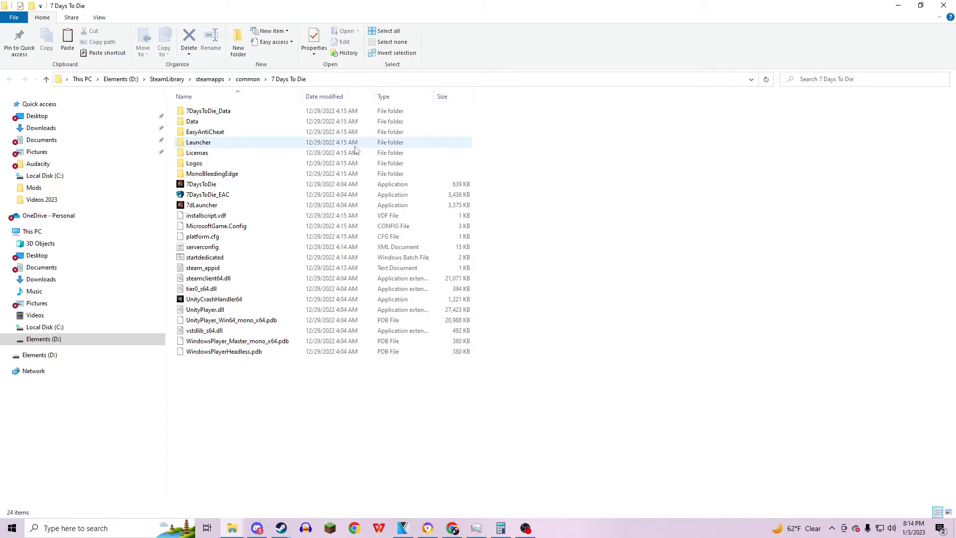
- Copy the Oakraven-Forest-Modlets-main folder into the Mods folder of 7 Days To Die Modded
{"action": "left_click", "coordinate": [253, 79]}
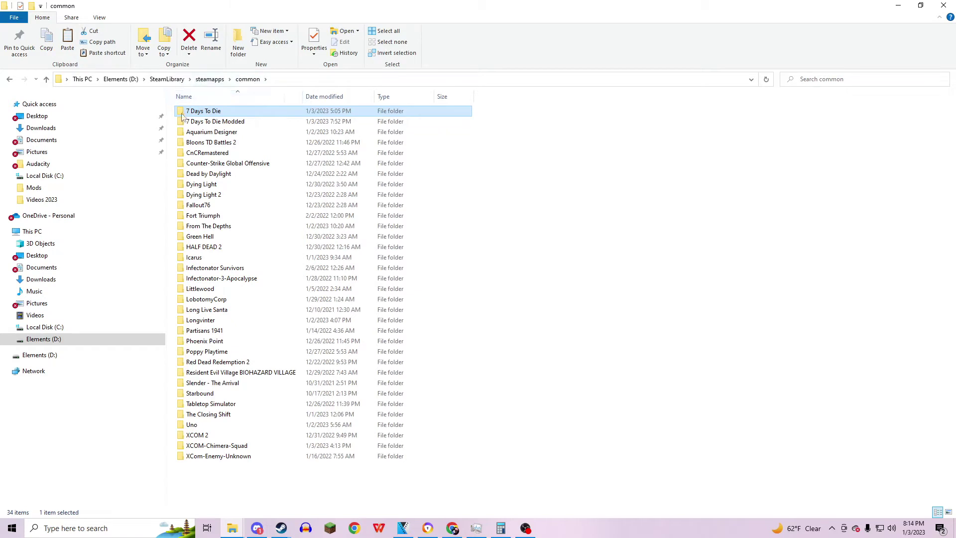
{"action": "right_click", "coordinate": [202, 111]}
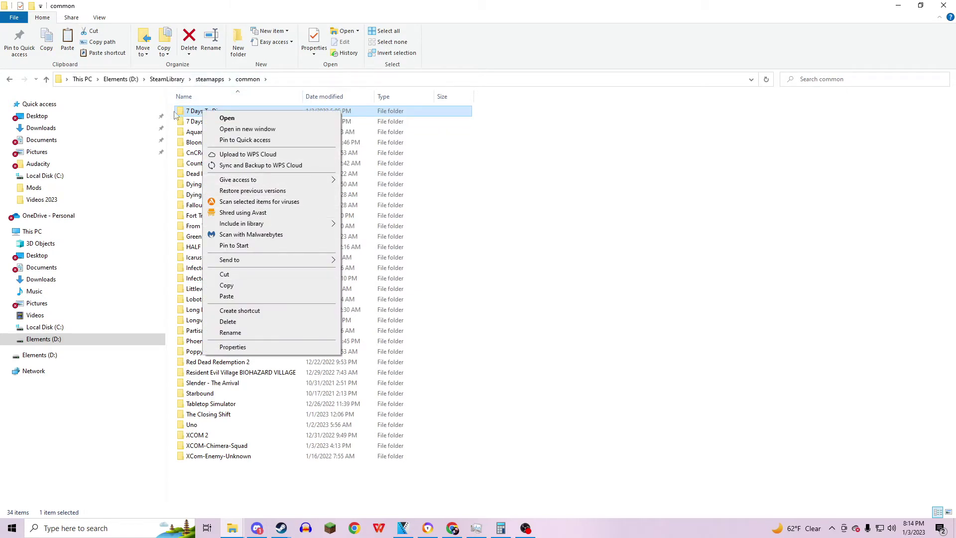
{"action": "left_click", "coordinate": [189, 124]}
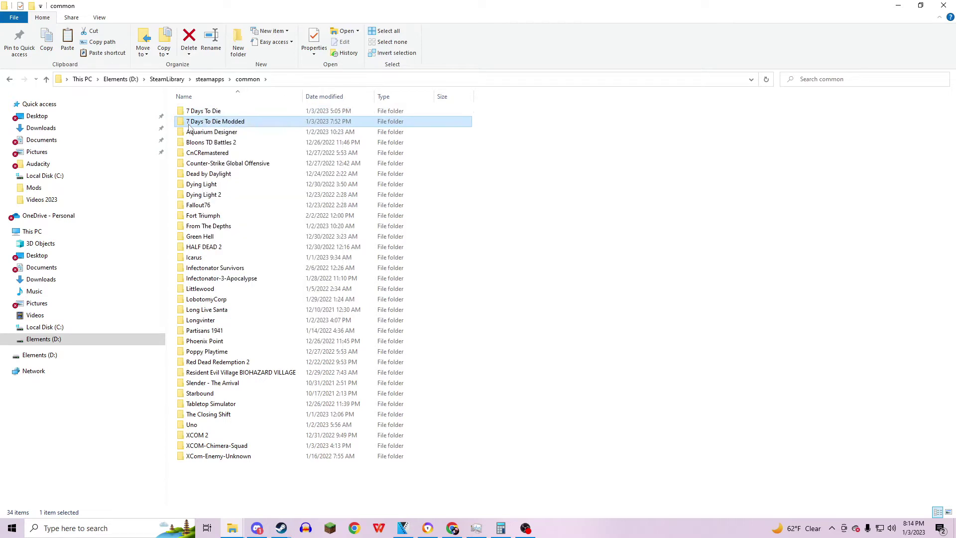
{"action": "double_click", "coordinate": [248, 124]}
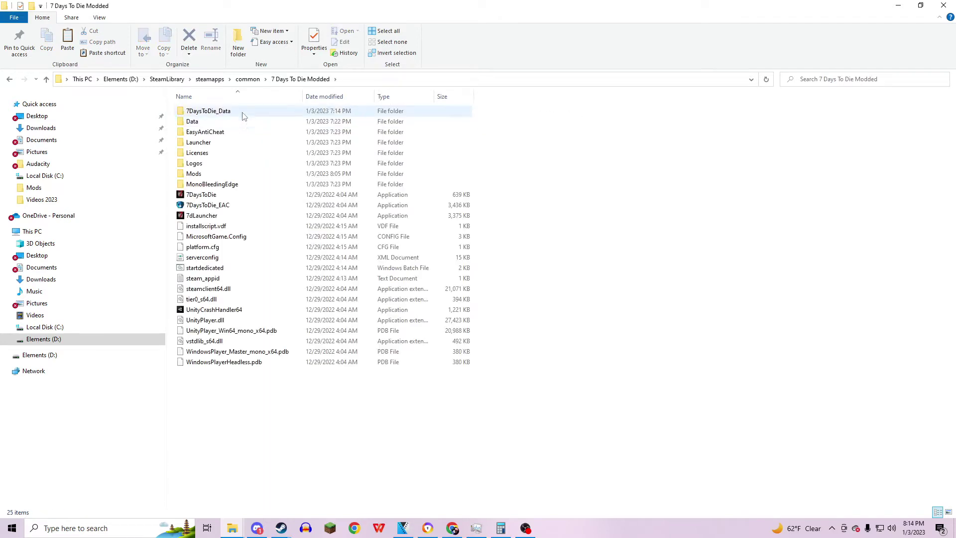
{"action": "double_click", "coordinate": [230, 177]}
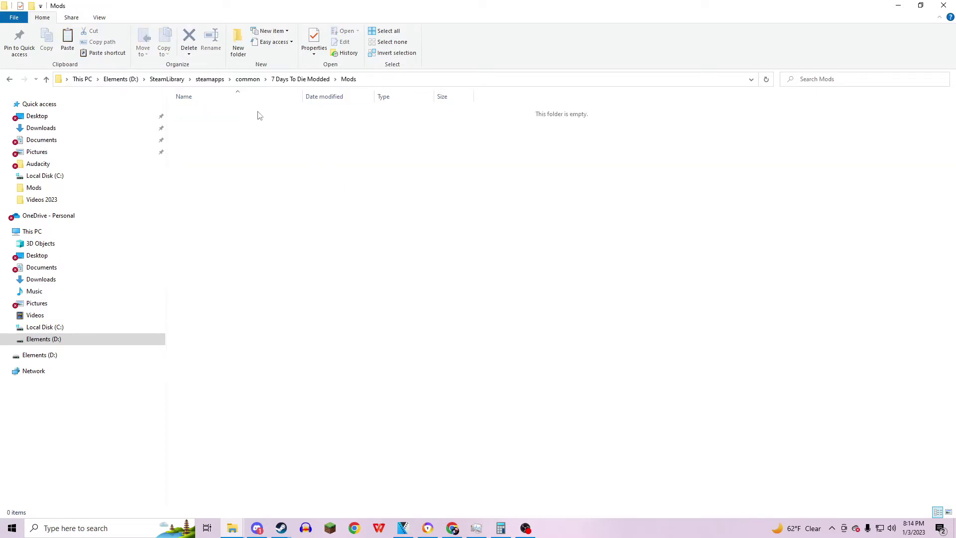
{"action": "left_click", "coordinate": [318, 79]}
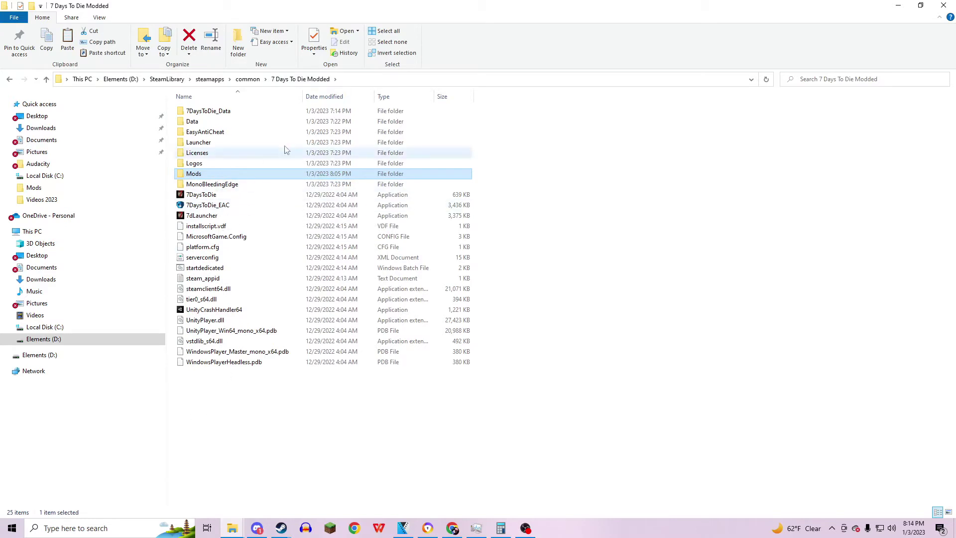
{"action": "double_click", "coordinate": [226, 174]}
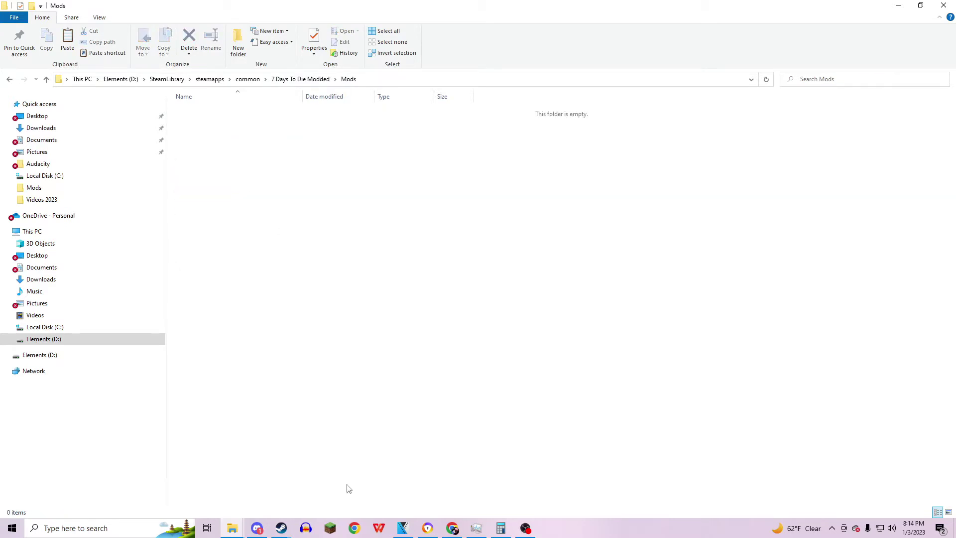
{"action": "left_click_drag", "start_coordinate": [252, 529], "coordinate": [460, 241]}
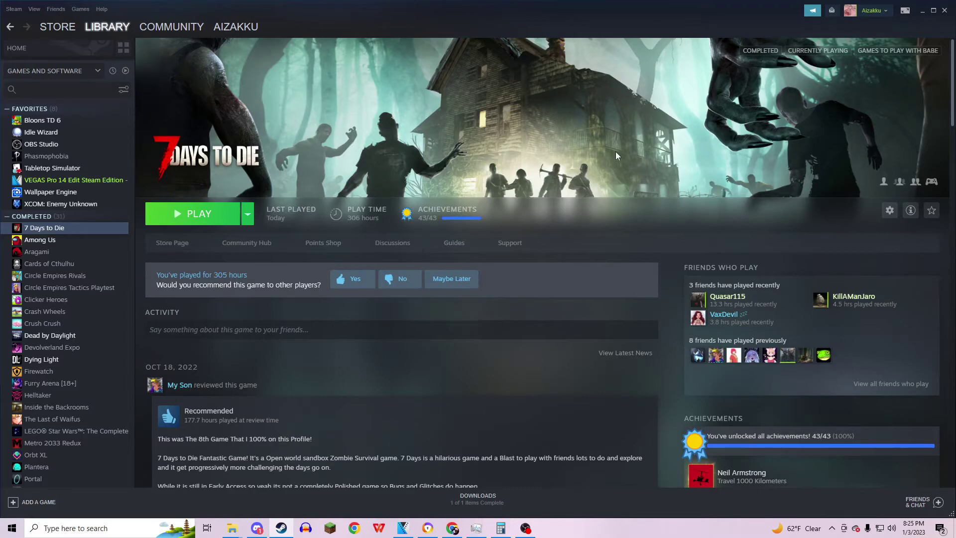
- Add 7dLauncher from common > 7 Days To Die Modded to the library as a non-Steam game
{"action": "left_click", "coordinate": [38, 503]}
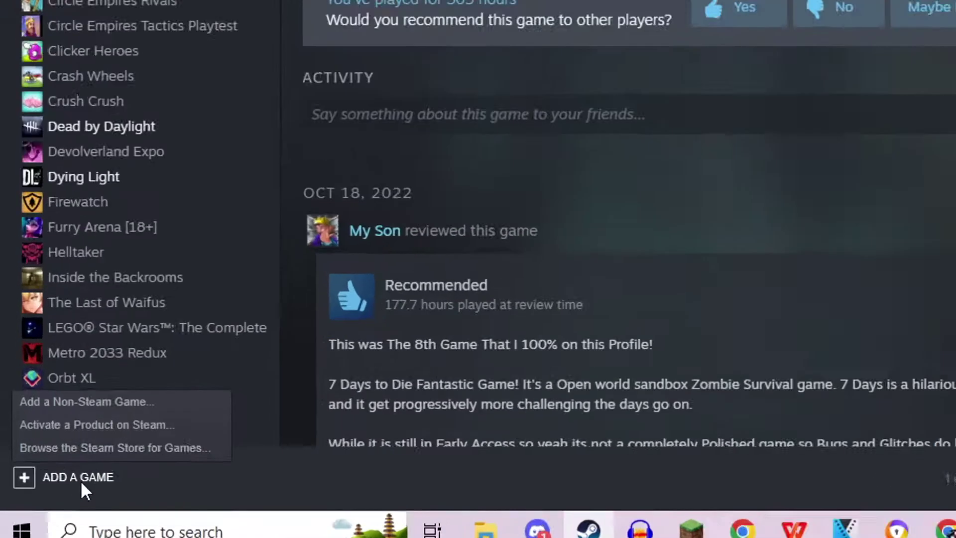
{"action": "left_click", "coordinate": [40, 466]}
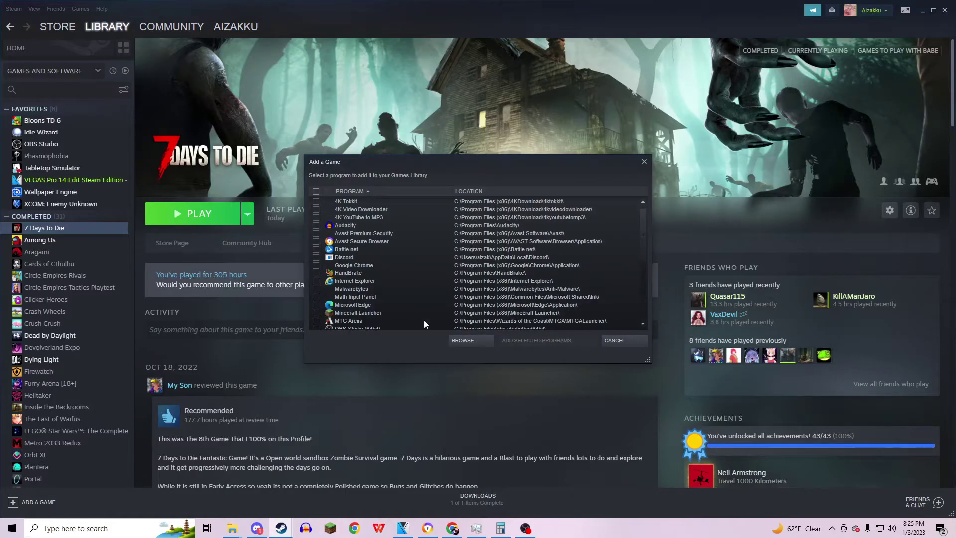
{"action": "left_click", "coordinate": [464, 340]}
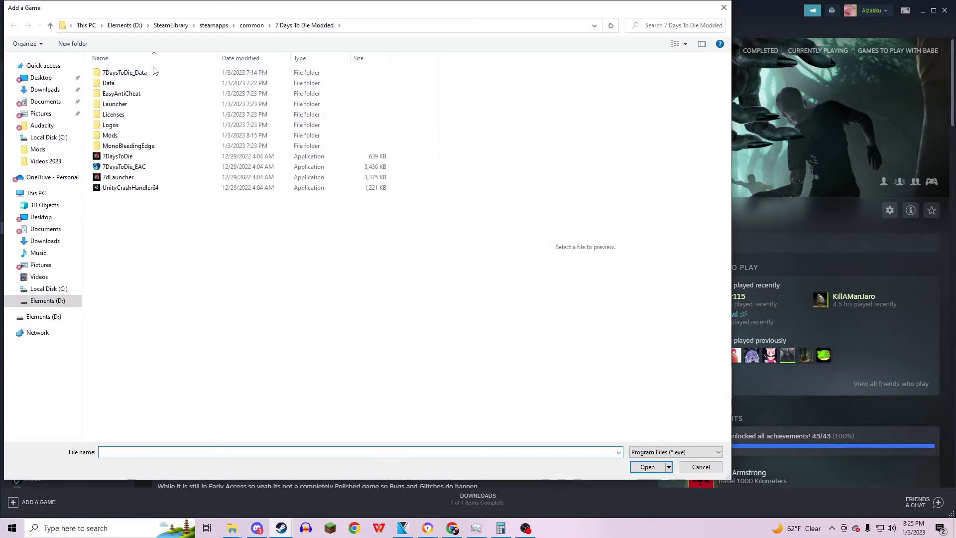
{"action": "left_click", "coordinate": [253, 26]}
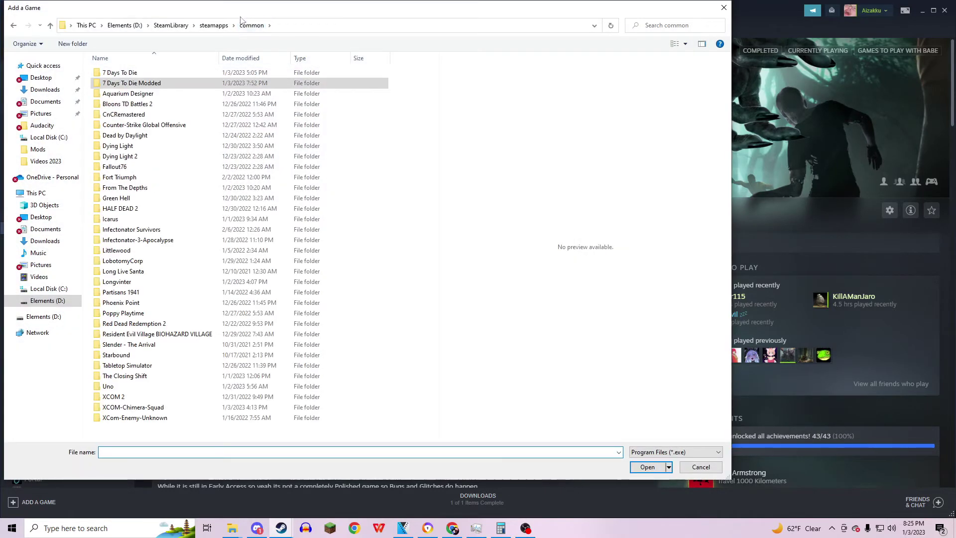
{"action": "double_click", "coordinate": [188, 83]}
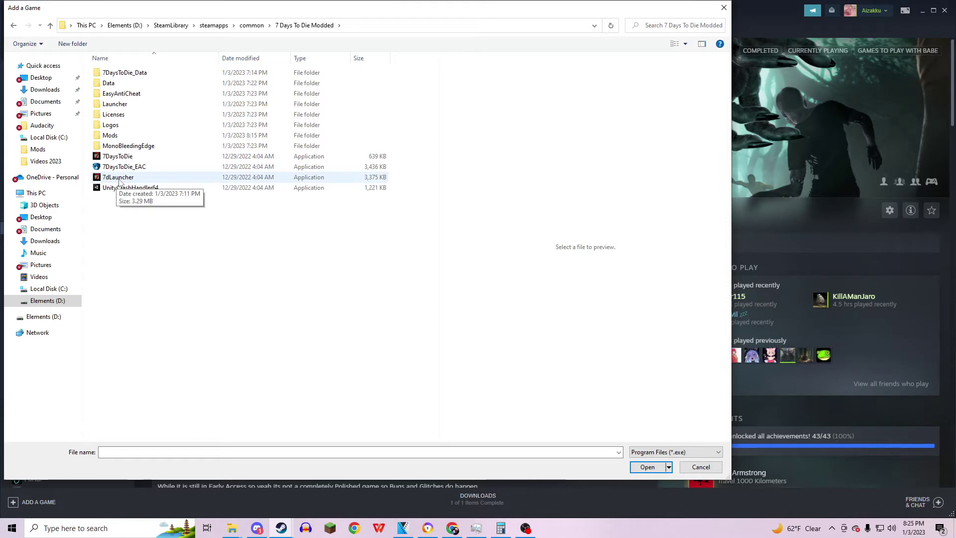
{"action": "left_click", "coordinate": [700, 467]}
{"action": "left_click", "coordinate": [624, 336]}
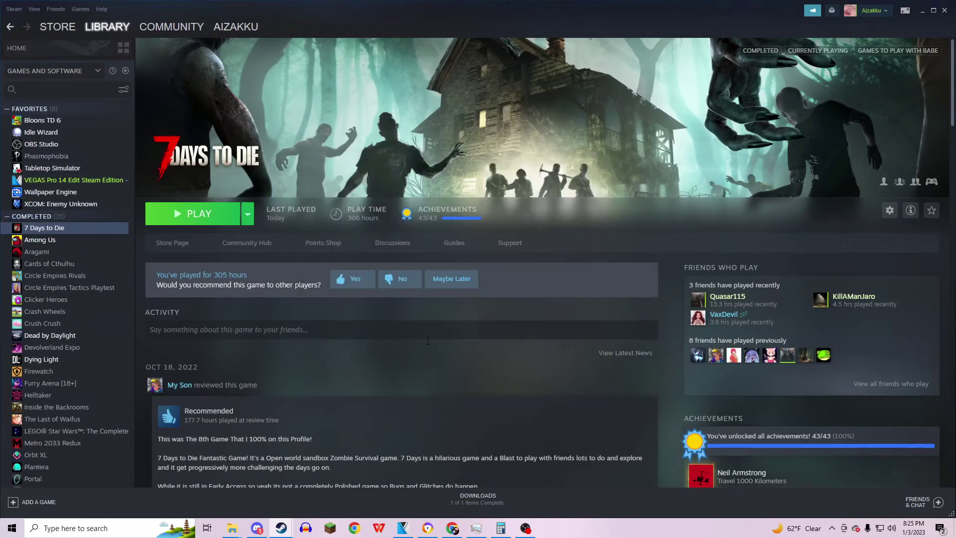
{"action": "scroll", "coordinate": [64, 369], "scroll_direction": "down", "scroll_amount": 5}
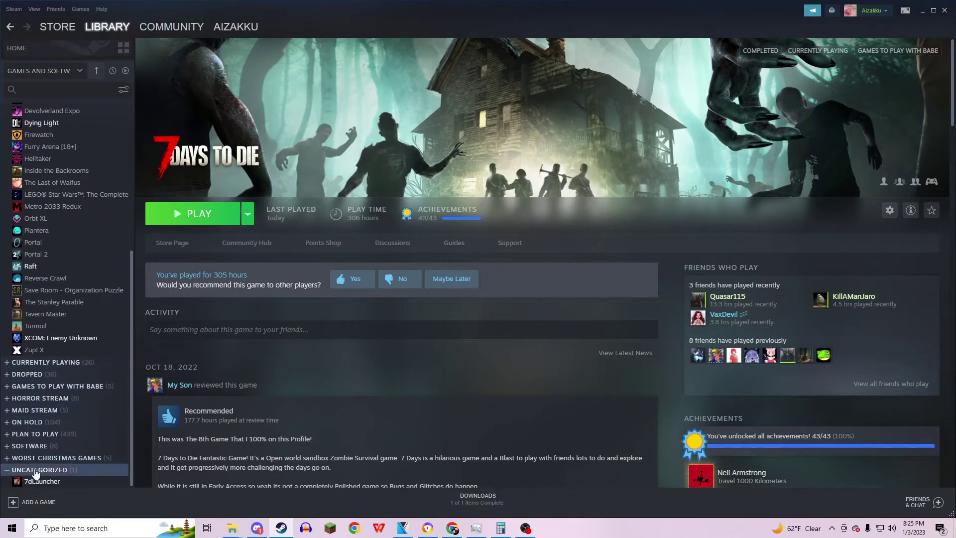
- Play 7dLauncher from the Uncategorized library list and run the modded game
{"action": "left_click", "coordinate": [41, 481]}
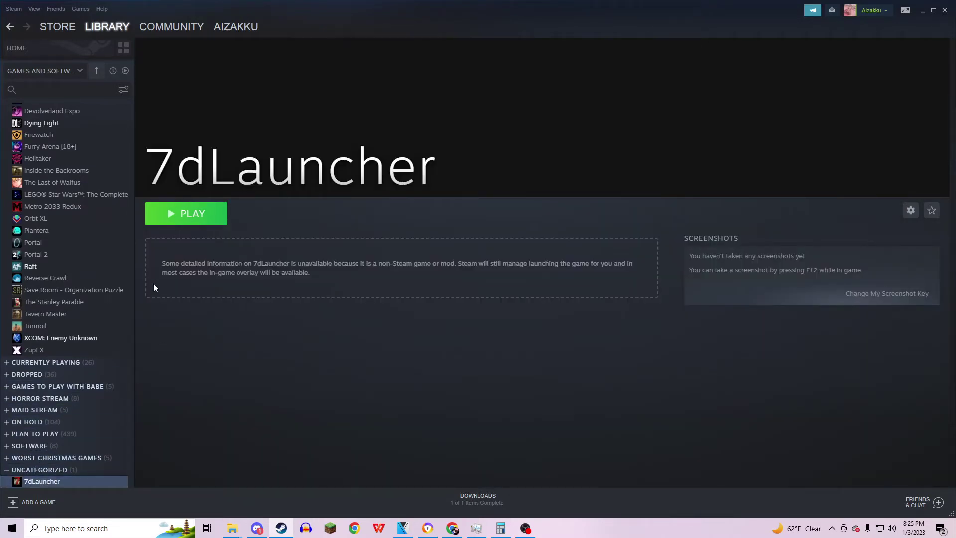
{"action": "left_click", "coordinate": [173, 221]}
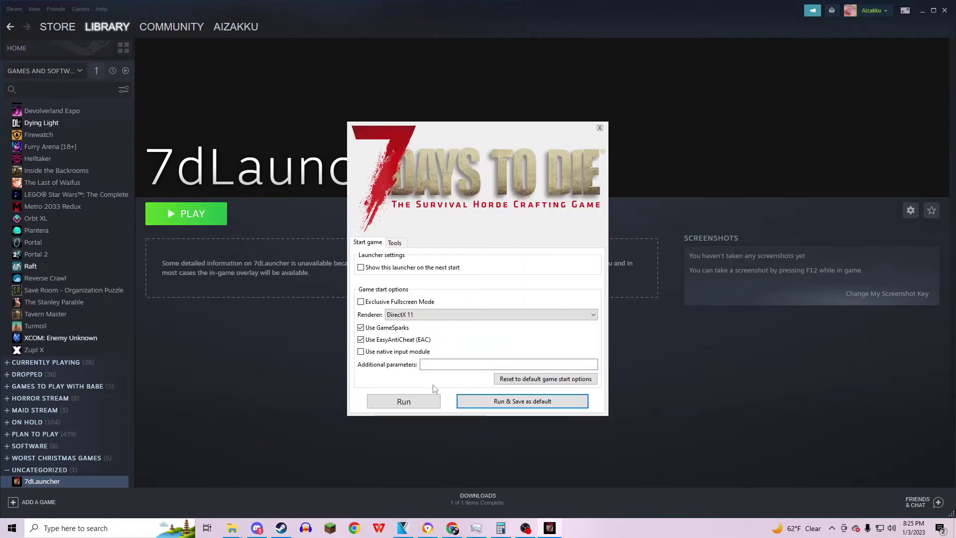
{"action": "left_click", "coordinate": [401, 402]}
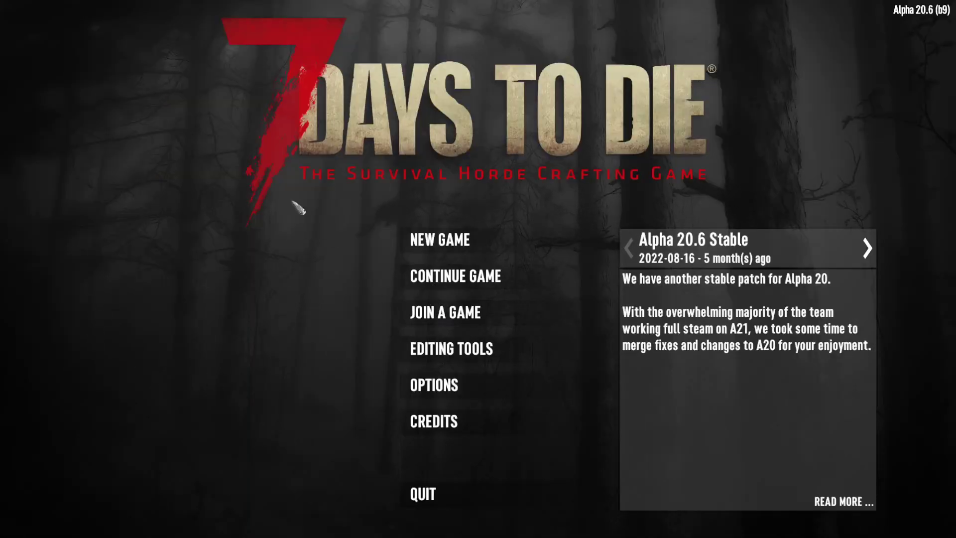
- Create a new game named TEST MODS on the PREGEN8k world and start it
{"action": "left_click", "coordinate": [444, 246]}
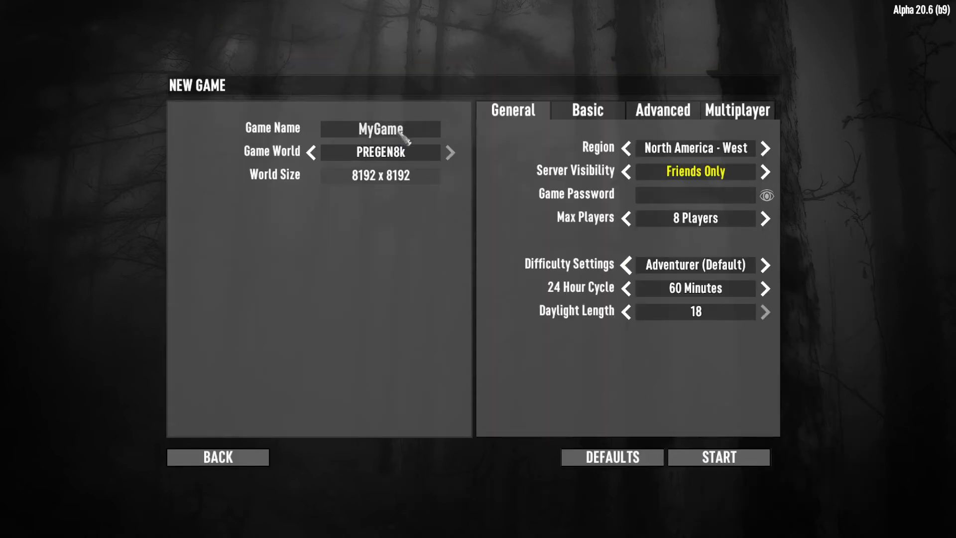
{"action": "type", "text": "MODS"}
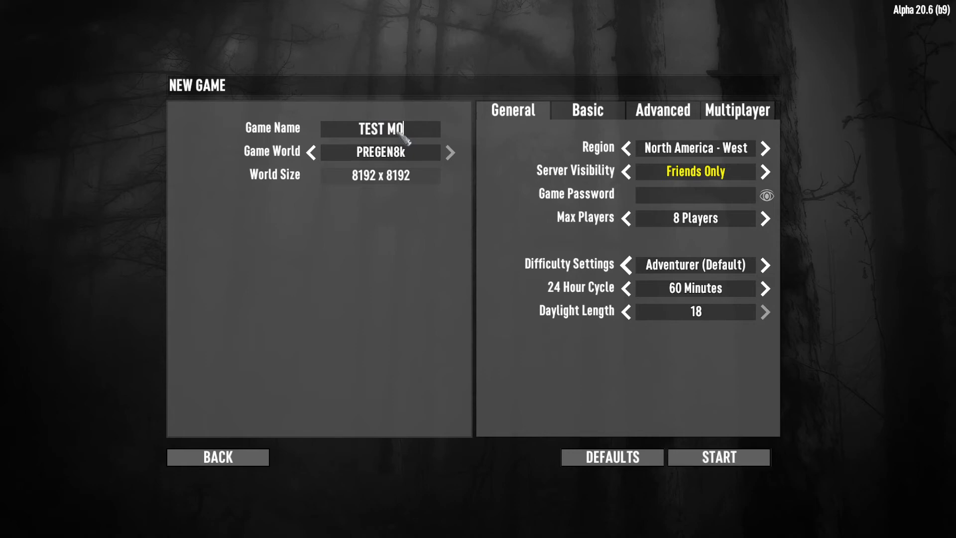
{"action": "left_click", "coordinate": [717, 457]}
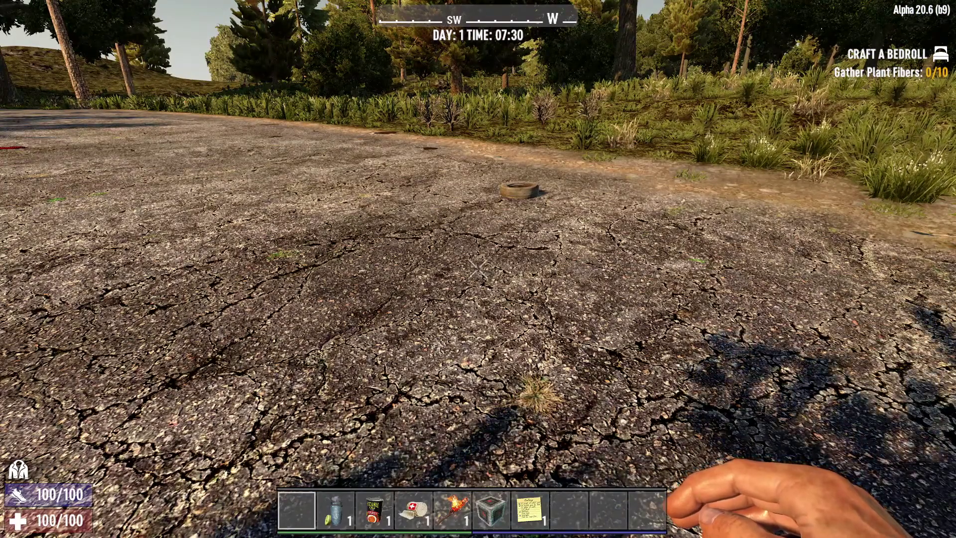
- Check the Golf Cart Chassis and Golf Cart Accessories recipes in crafting, then resume play
{"action": "key", "text": "Tab"}
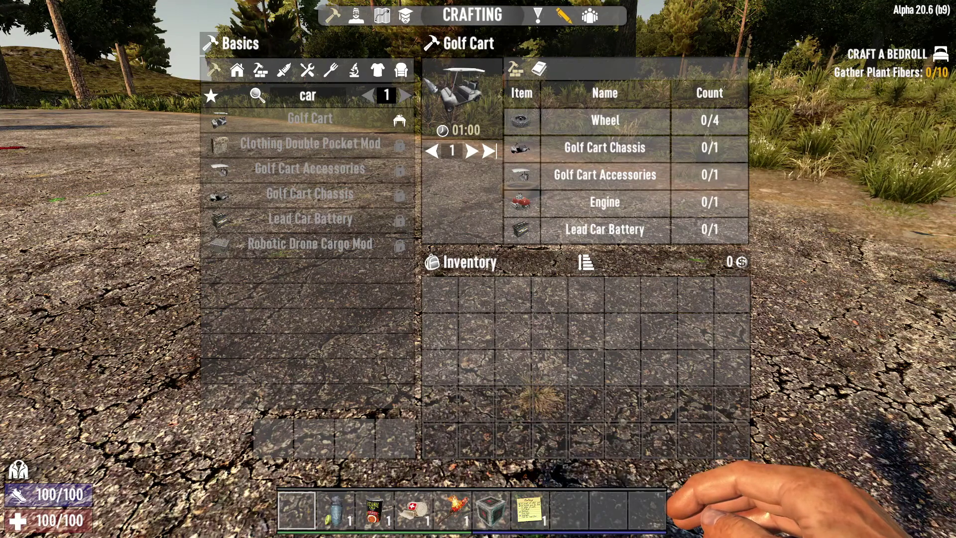
{"action": "left_click", "coordinate": [348, 196]}
{"action": "left_click", "coordinate": [352, 173]}
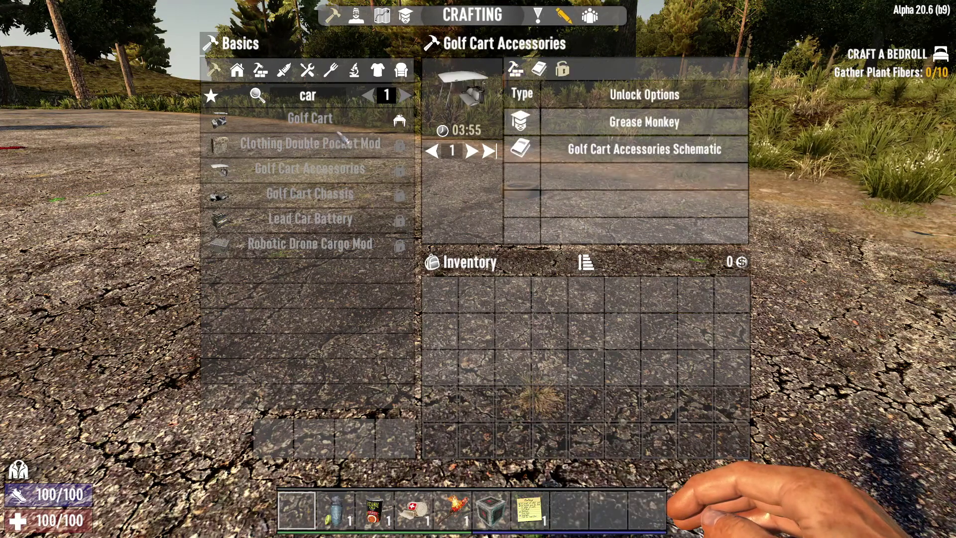
{"action": "left_click", "coordinate": [403, 70]}
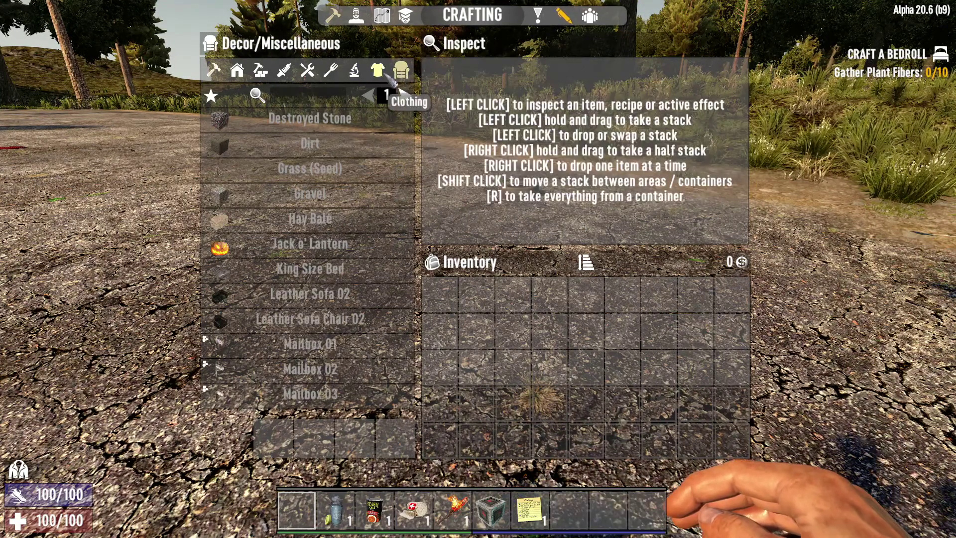
{"action": "left_click", "coordinate": [406, 95]}
{"action": "key", "text": "Escape"}
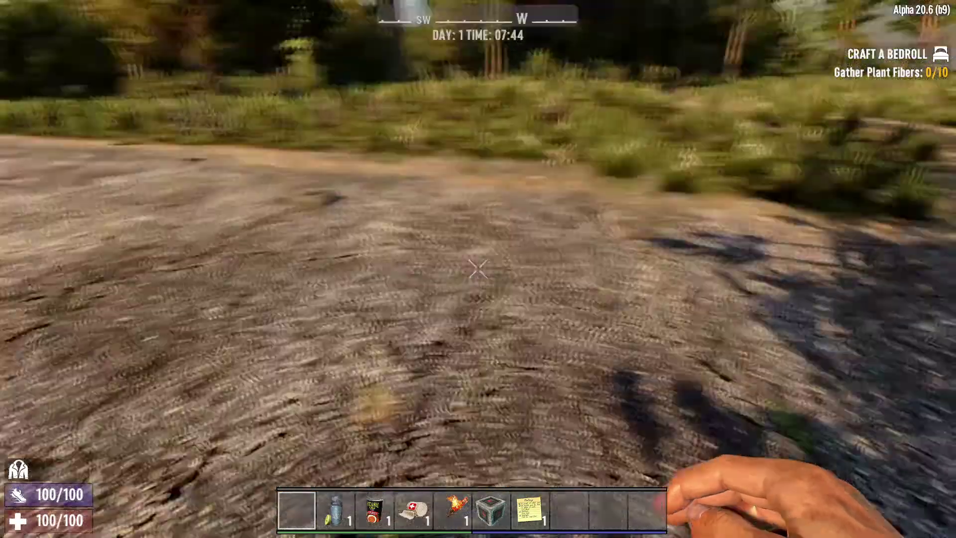